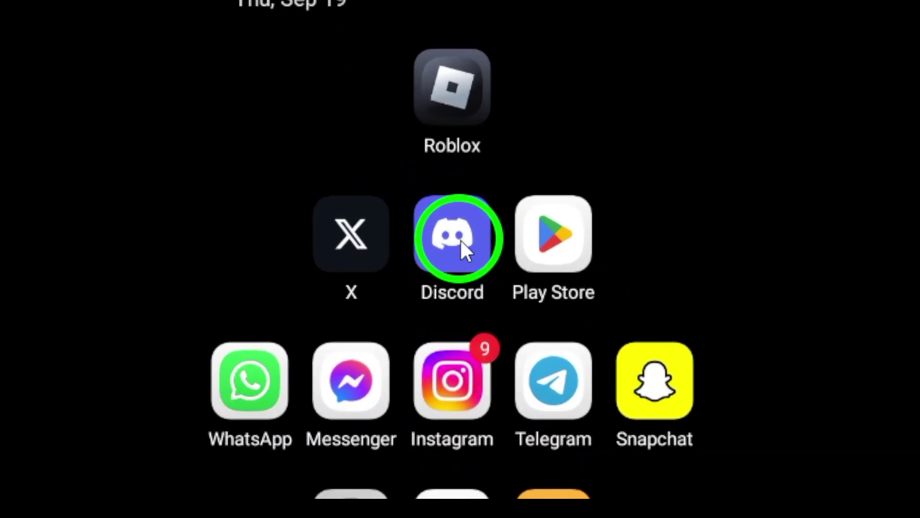
Step: Launch Discord and open Your Friends from the You profile page
{"action": "left_click", "coordinate": [460, 239]}
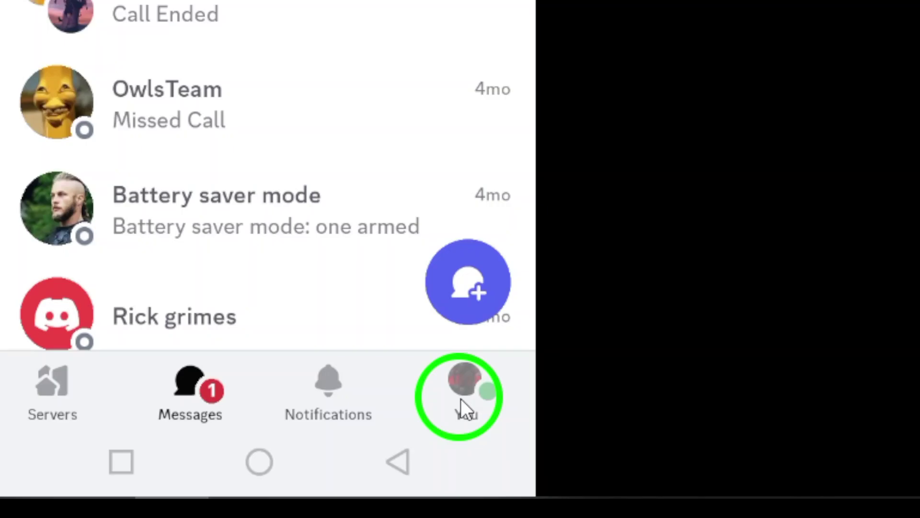
{"action": "left_click", "coordinate": [461, 398]}
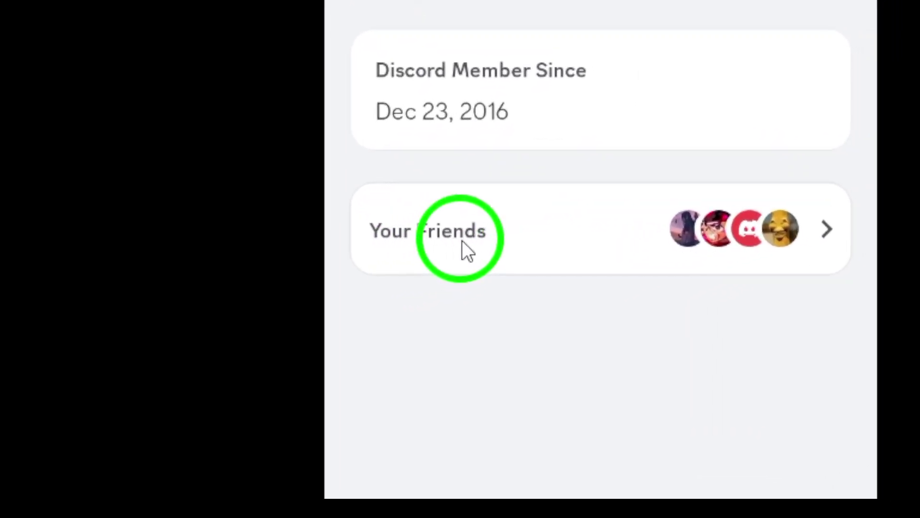
{"action": "left_click", "coordinate": [462, 242]}
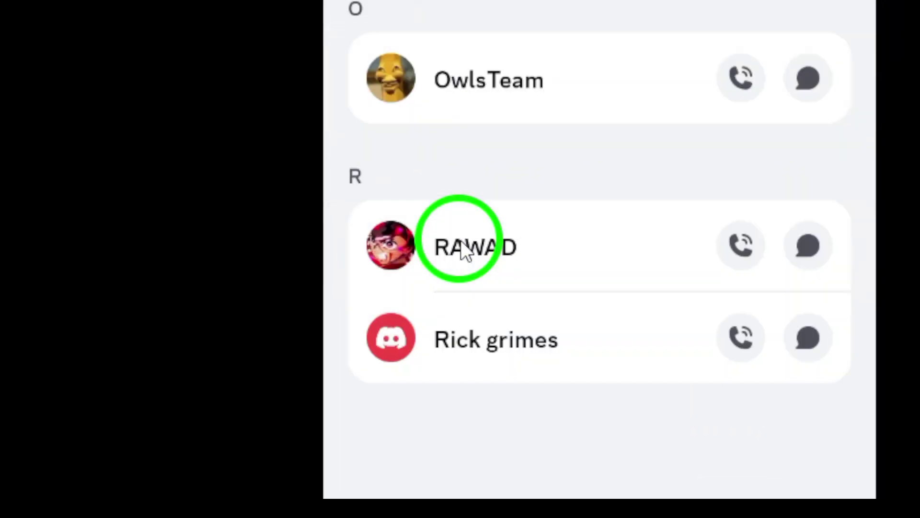
{"action": "scroll", "coordinate": [470, 208], "scroll_direction": "up", "scroll_amount": 3}
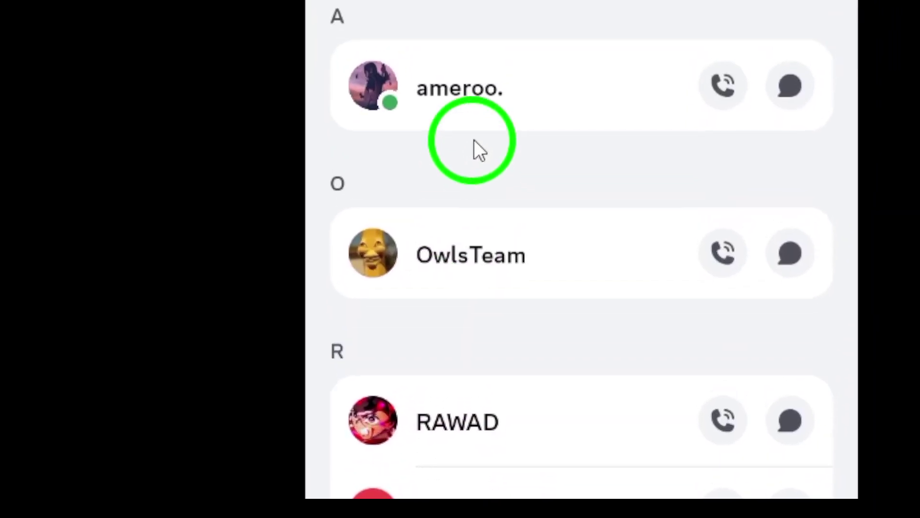
{"action": "scroll", "coordinate": [476, 148], "scroll_direction": "up", "scroll_amount": 3}
{"action": "scroll", "coordinate": [450, 171], "scroll_direction": "up", "scroll_amount": 2}
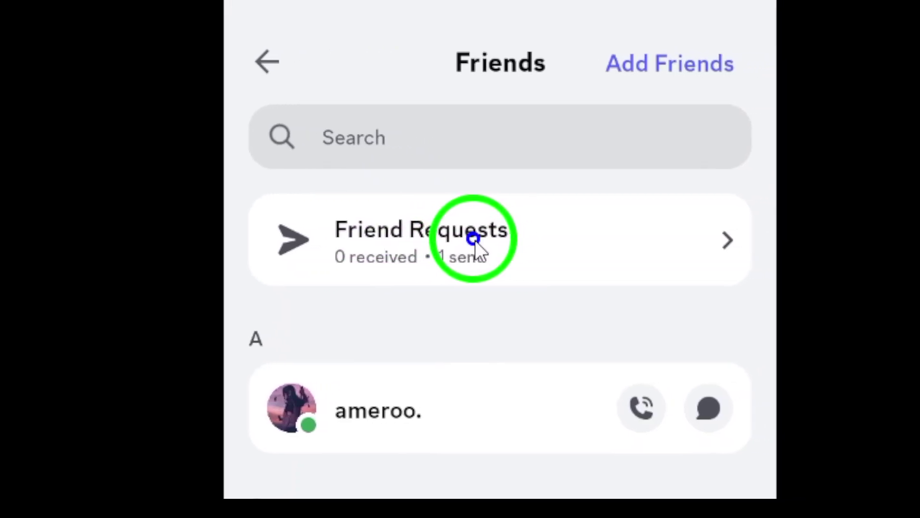
Step: Open Friend Requests and switch to the Received tab, which is empty
{"action": "left_click", "coordinate": [475, 240]}
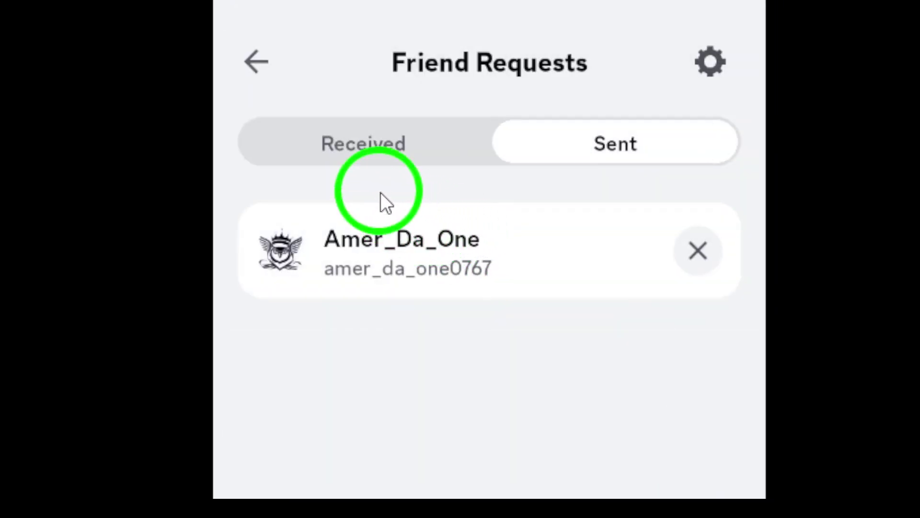
{"action": "left_click", "coordinate": [456, 206]}
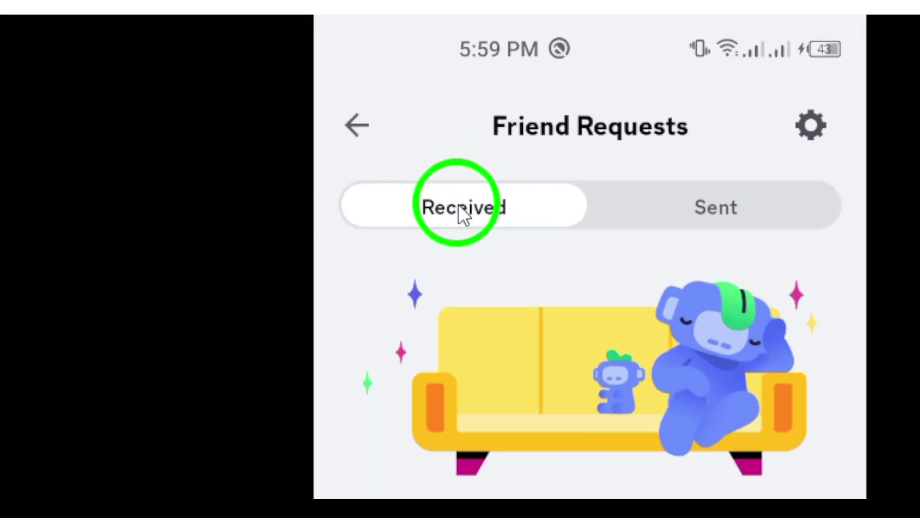